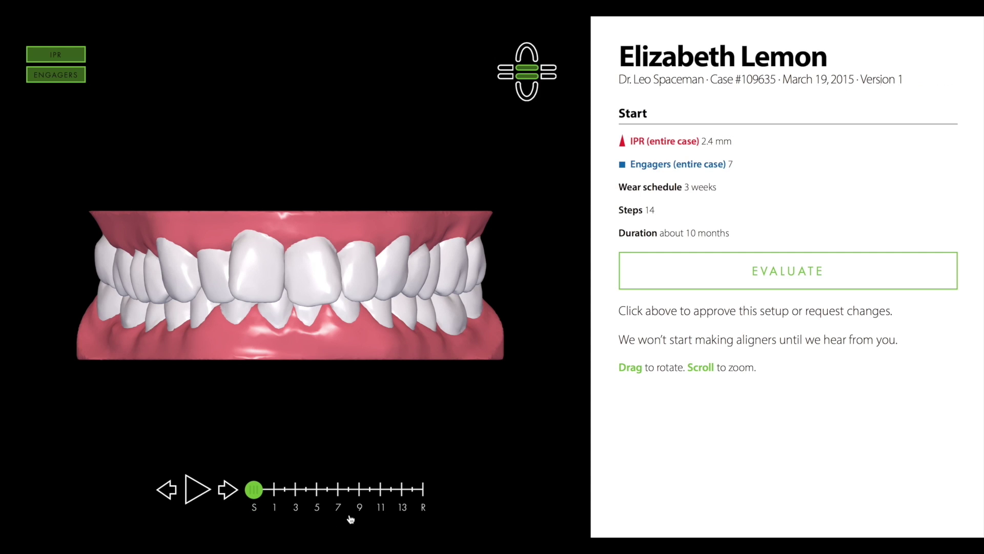
Step: Preview the setup at the retainer stage, then scrub the timeline back to Start
left_click(421, 491)
left_click_drag(429, 501, 257, 492)
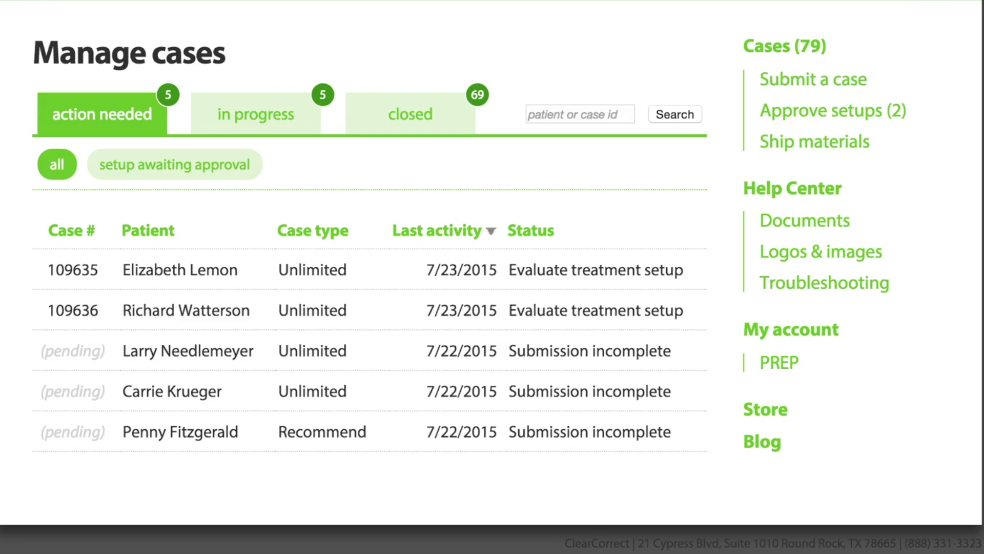
Step: Open the top case awaiting setup evaluation and load its treatment setup in the 3D viewer
left_click(202, 272)
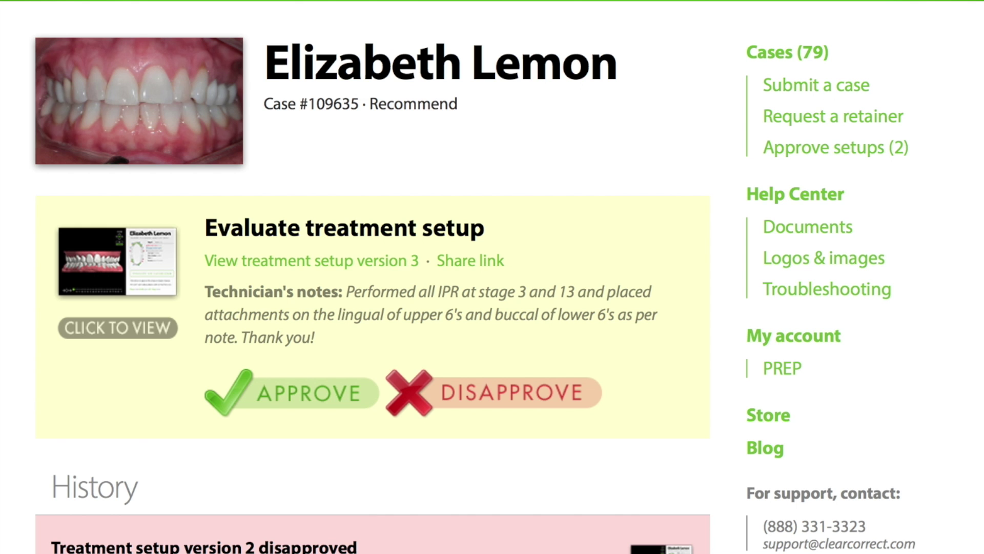
left_click(117, 281)
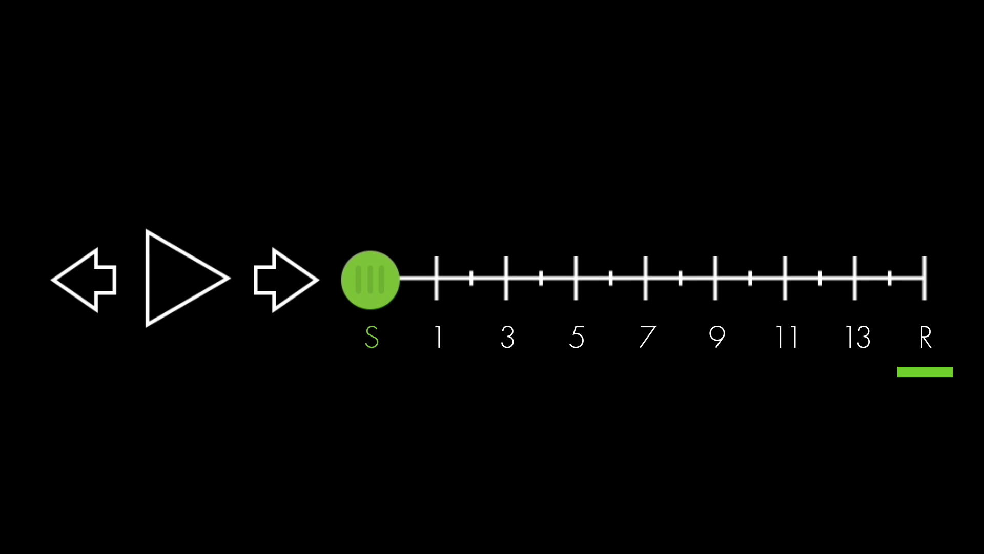
mouse_move(361, 260)
left_mouse_down()
mouse_move(543, 267)
mouse_move(364, 266)
left_mouse_up()
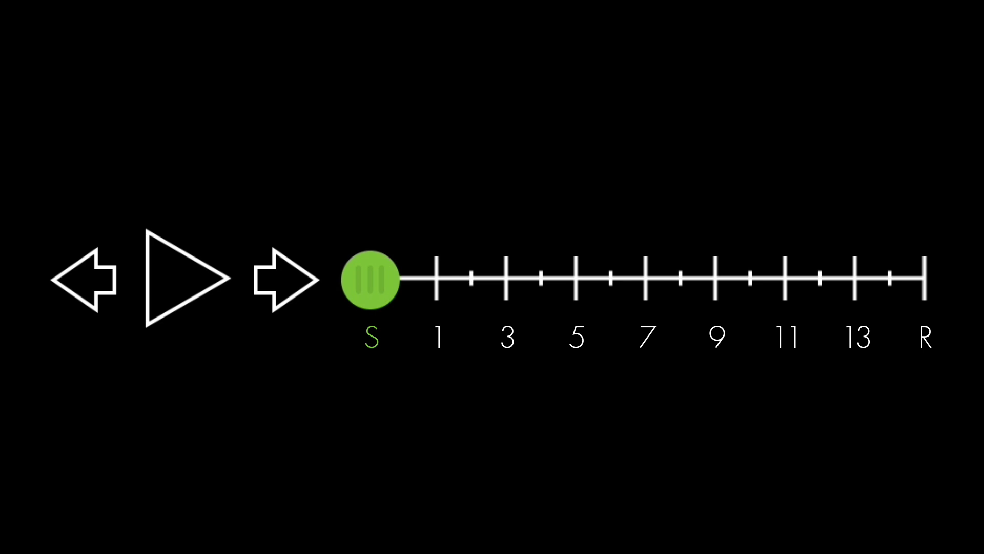
left_click(466, 297)
left_click(565, 294)
left_click(373, 279)
left_click(279, 285)
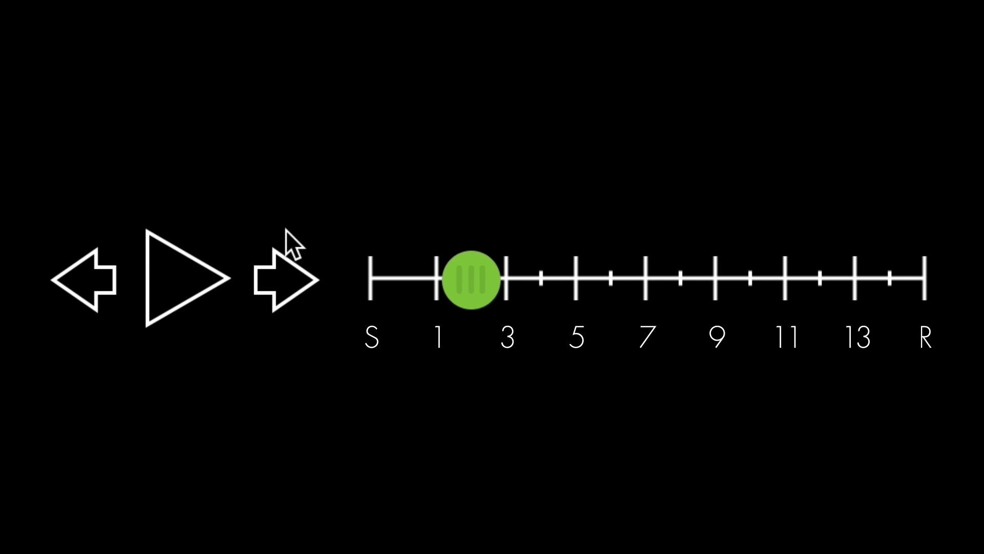
left_click(83, 278)
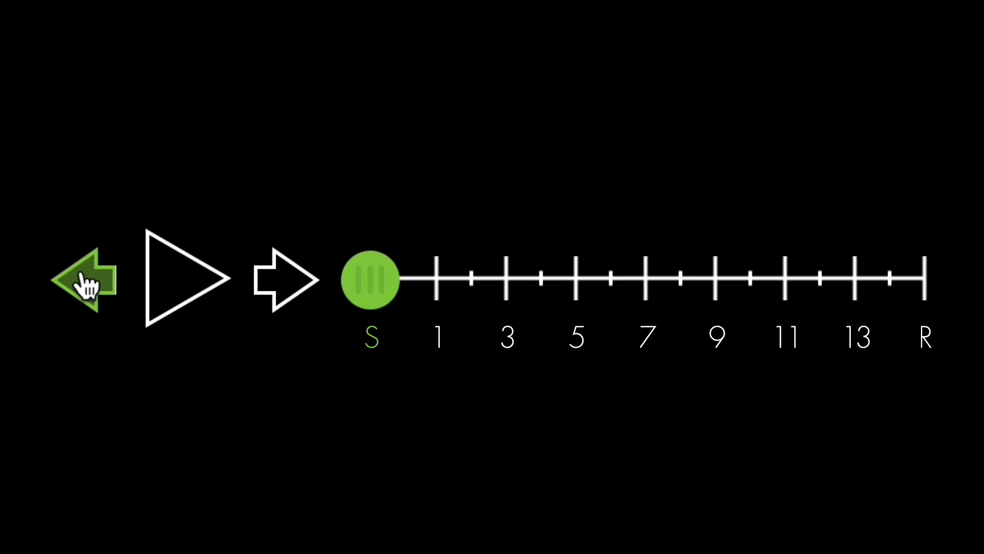
left_click(195, 281)
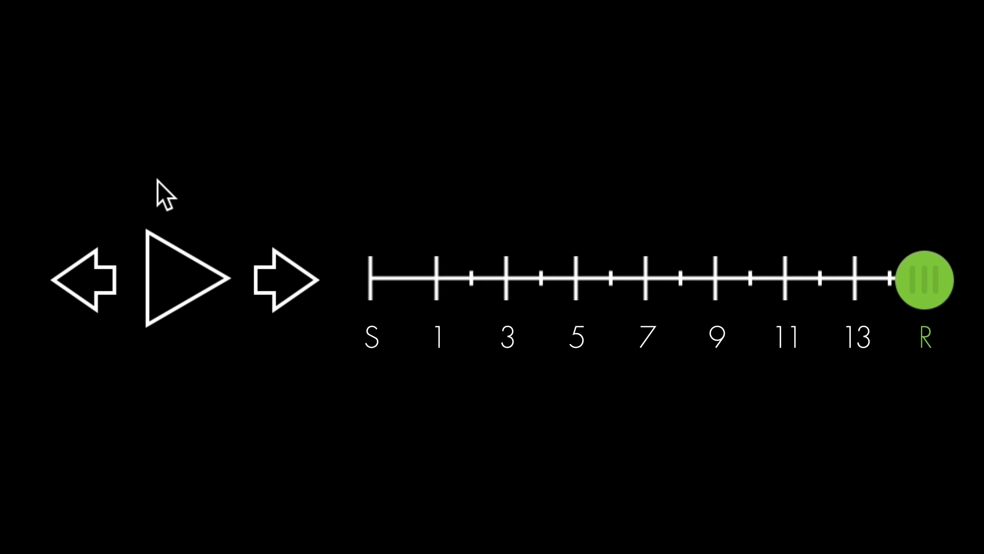
left_click(277, 277)
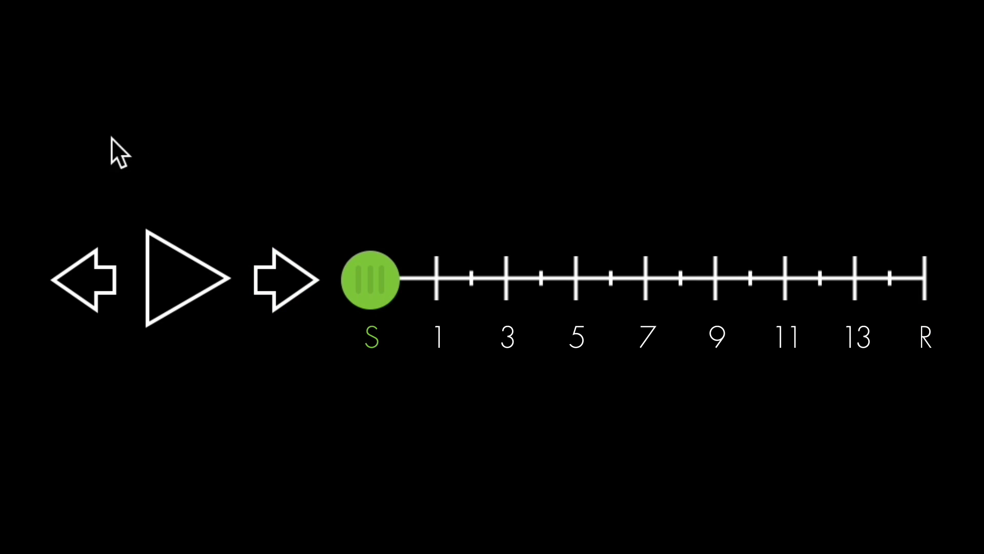
left_click(59, 298)
left_click(274, 271)
left_click(69, 249)
left_click(262, 259)
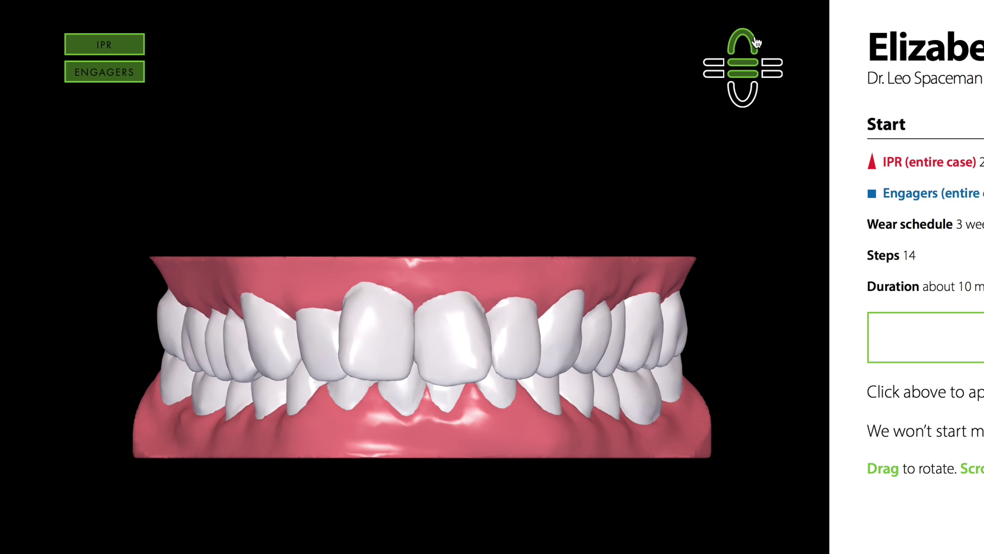
left_click(756, 42)
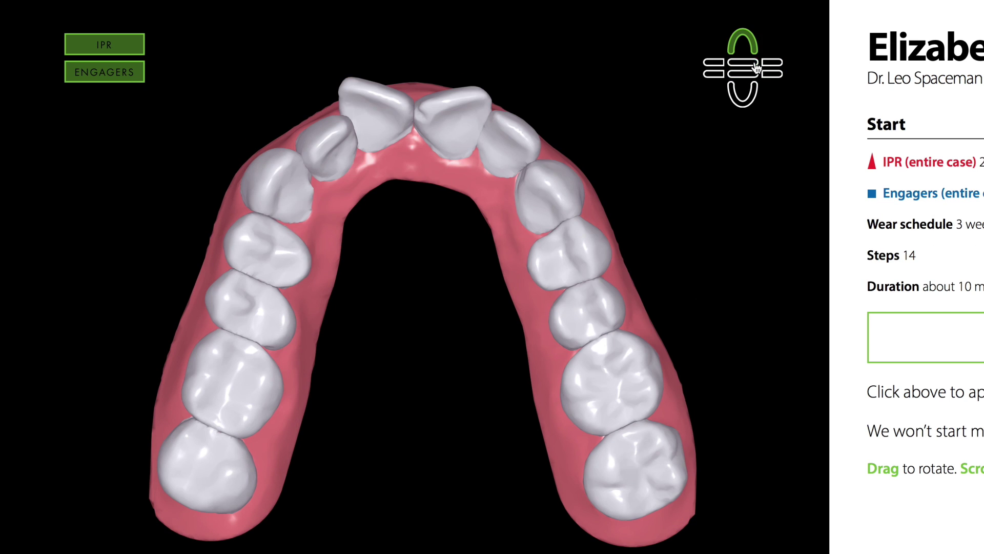
left_click(749, 88)
left_click(741, 67)
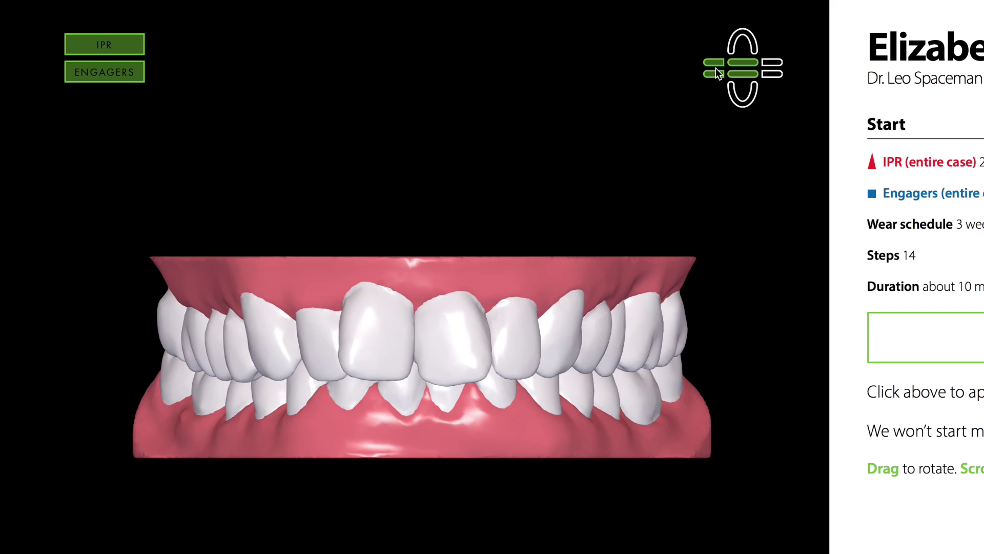
left_click(716, 68)
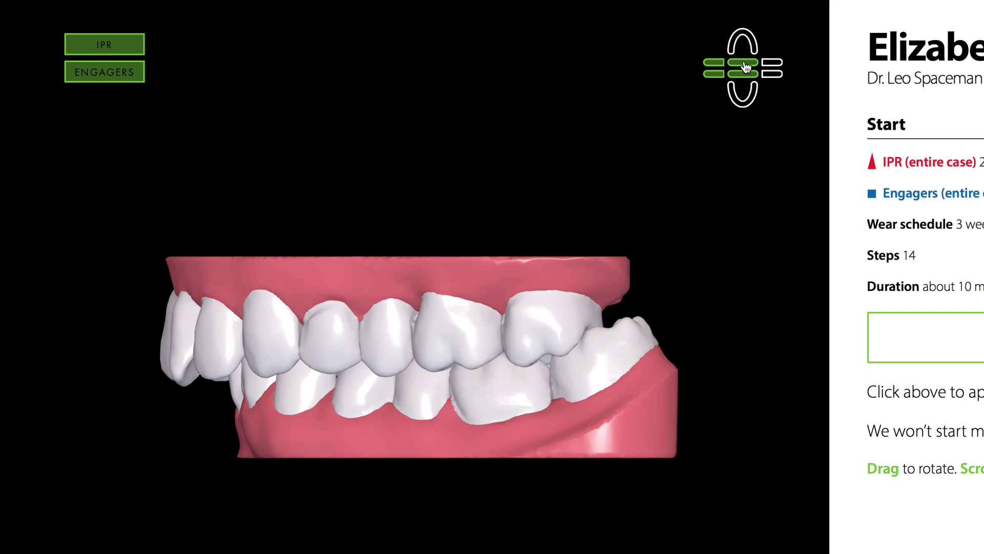
left_click(745, 68)
left_click_drag(649, 290, 461, 326)
left_click(744, 69)
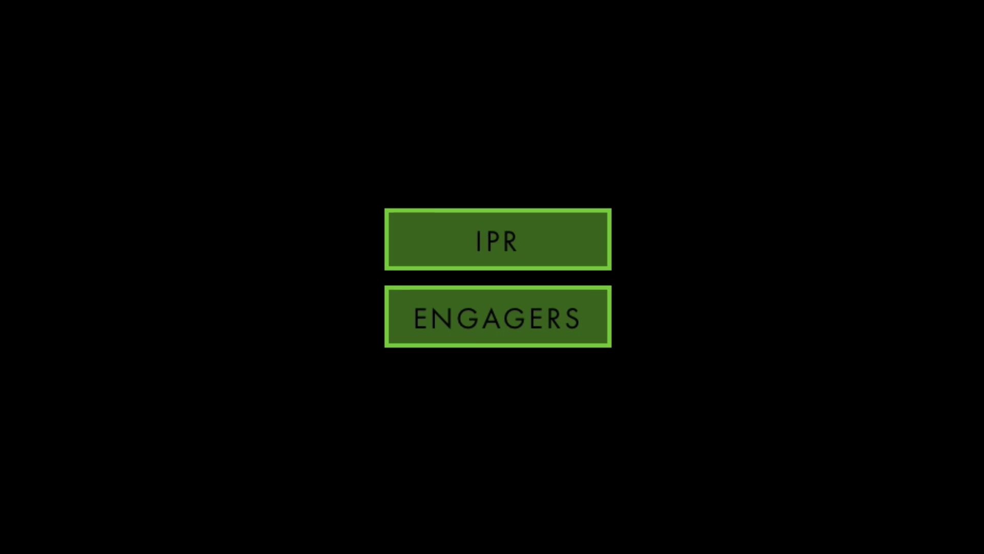
left_click(125, 44)
left_click(558, 310)
left_click(587, 233)
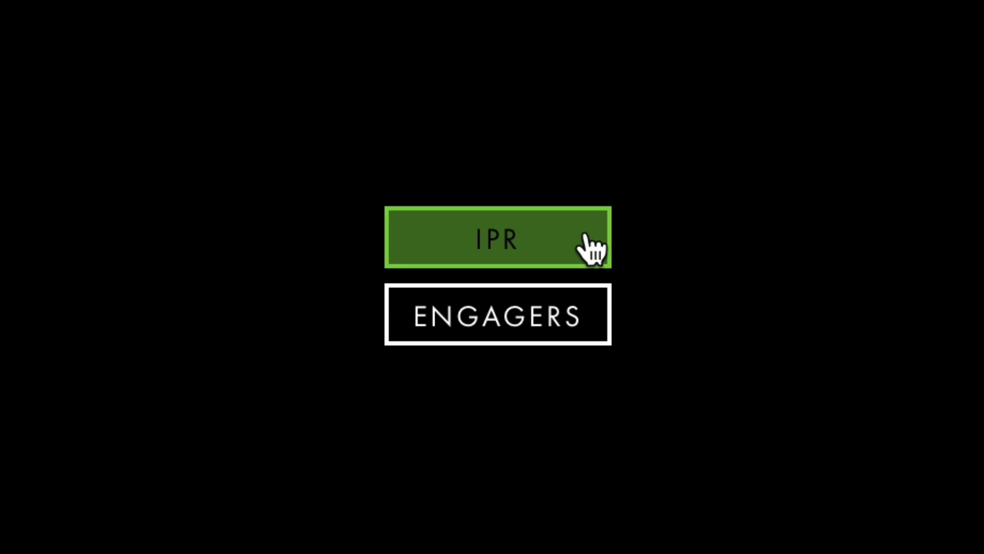
left_click(596, 295)
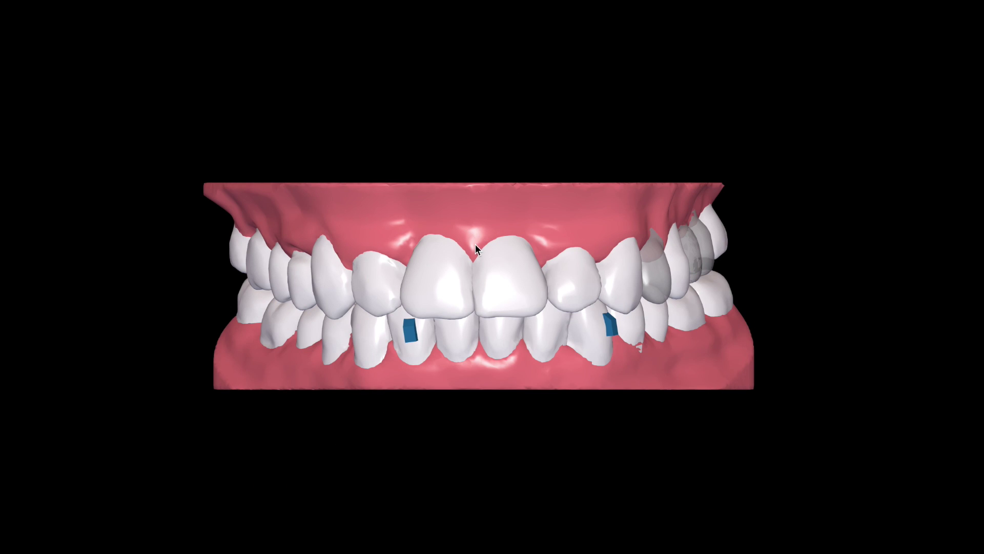
left_click_drag(475, 244, 370, 275)
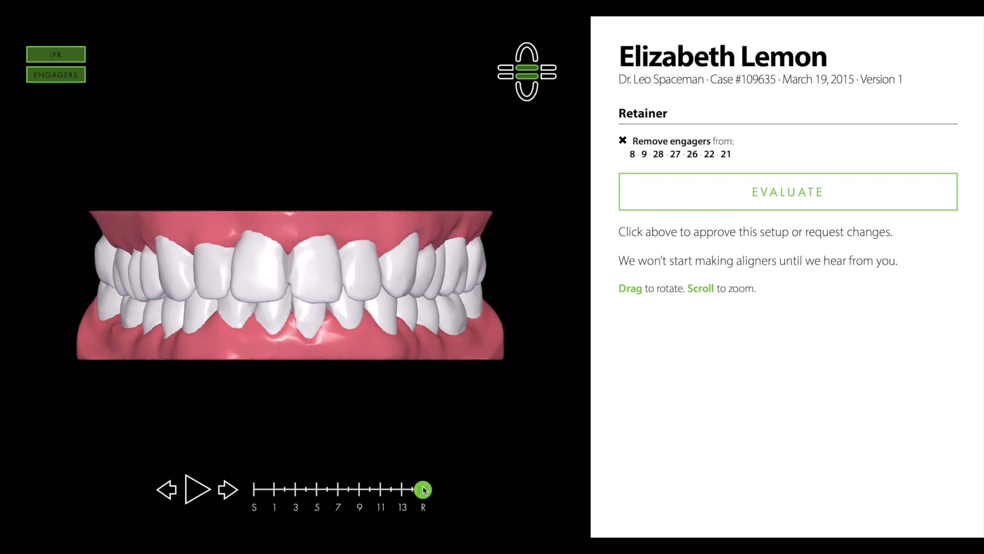
Step: Rewind the setup timeline from the retainer stage to the Start stage
left_click_drag(423, 489, 254, 490)
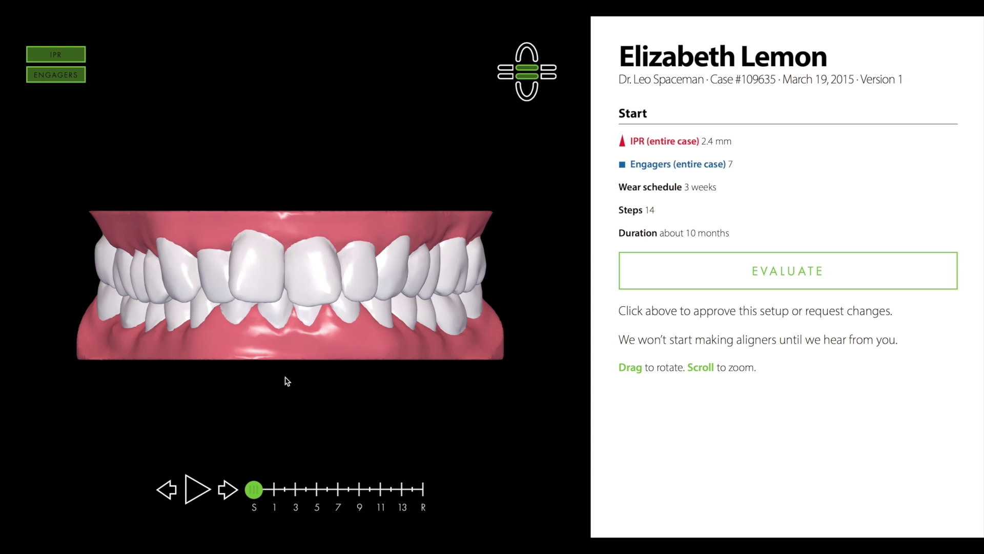
left_click_drag(296, 340, 297, 229)
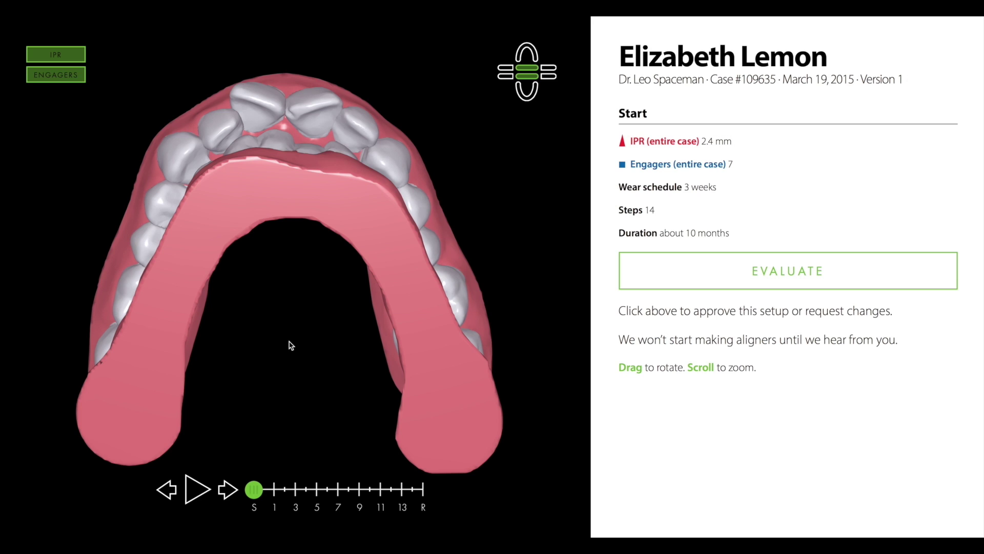
left_click(527, 72)
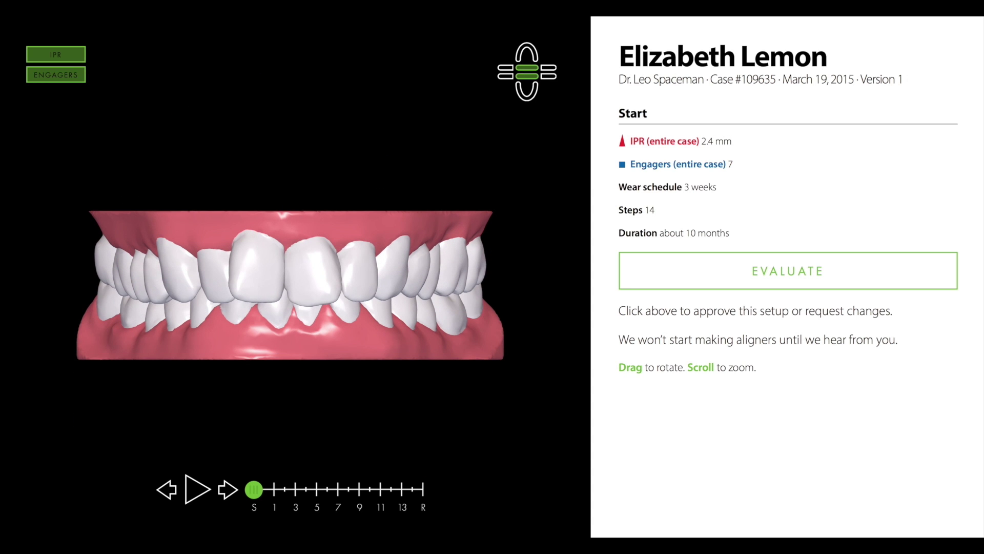
left_click(549, 74)
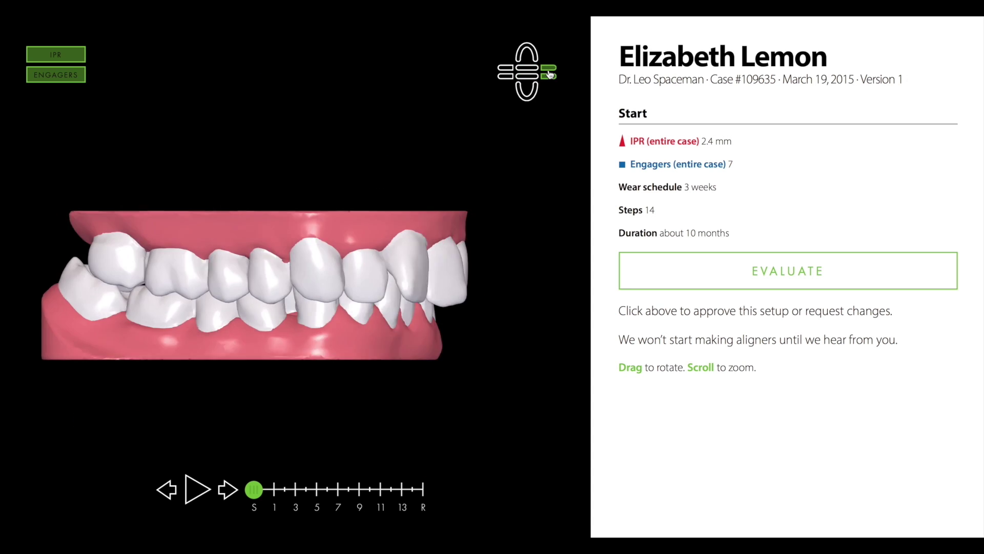
left_click(510, 75)
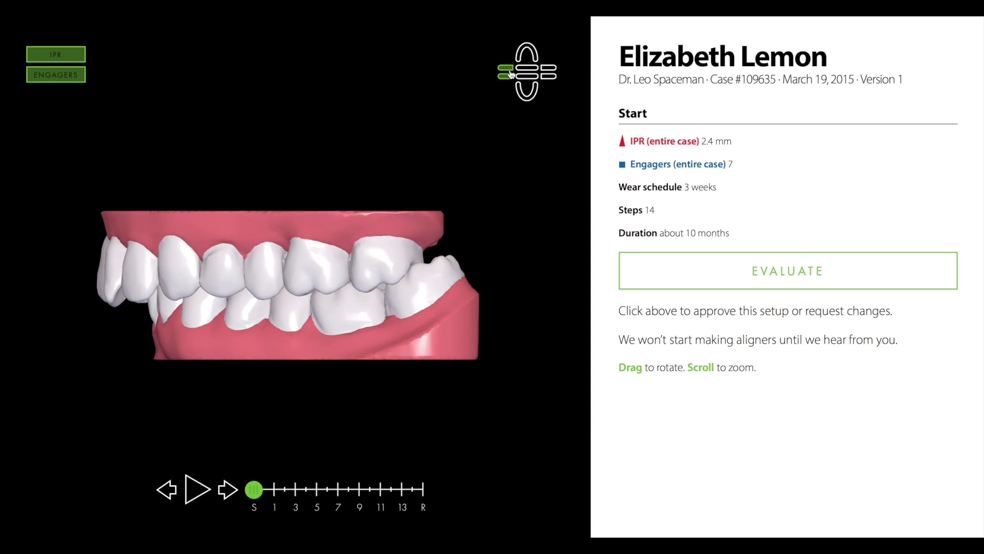
left_click(529, 50)
left_click(527, 95)
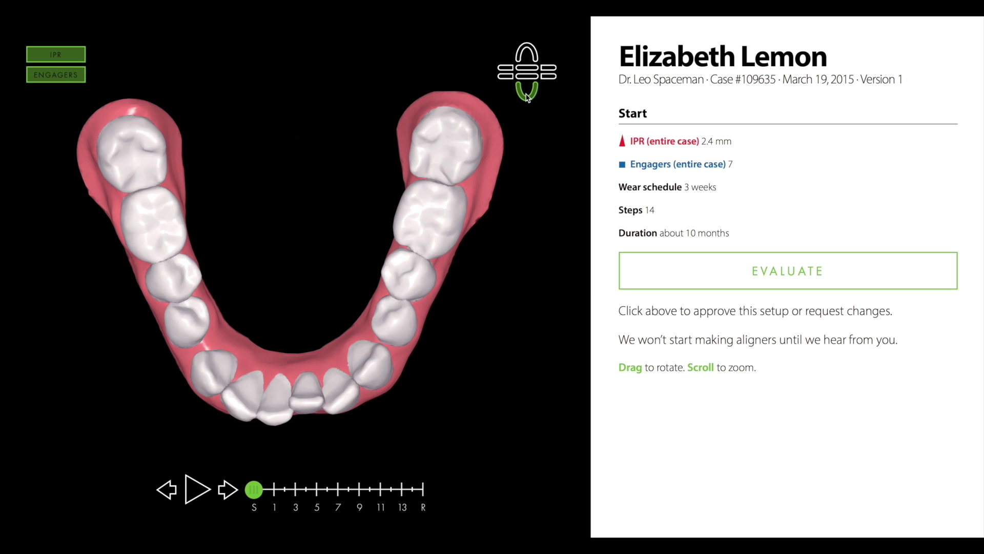
left_click(527, 71)
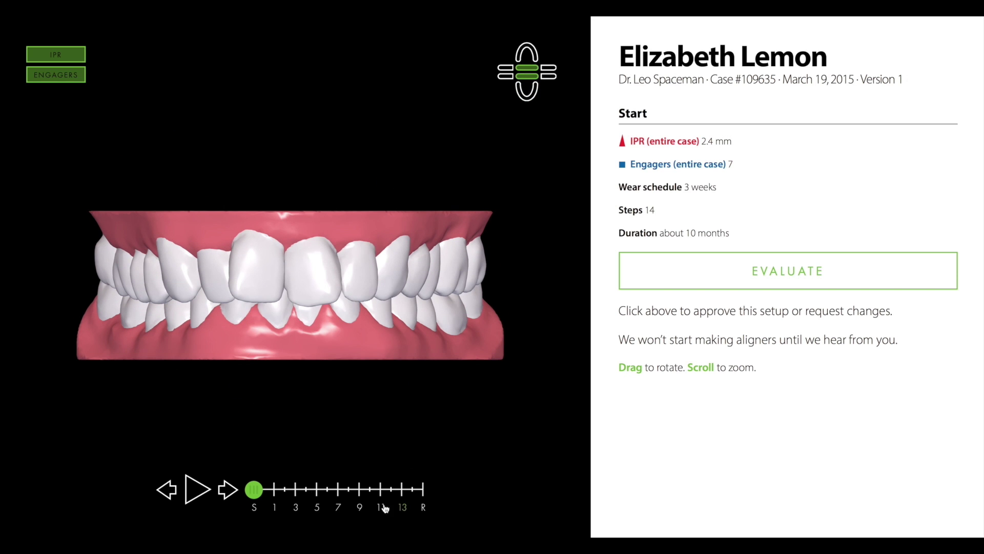
Step: Step through setup stages 1, 3, 4 and 5, checking the upper arch from above at step 5
left_click_drag(254, 490, 425, 494)
left_click(297, 496)
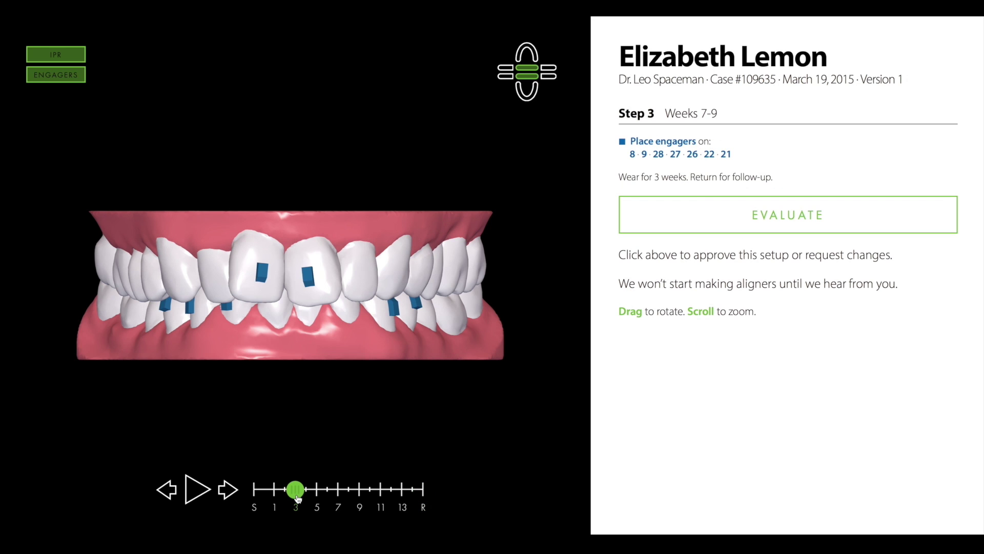
left_click(308, 494)
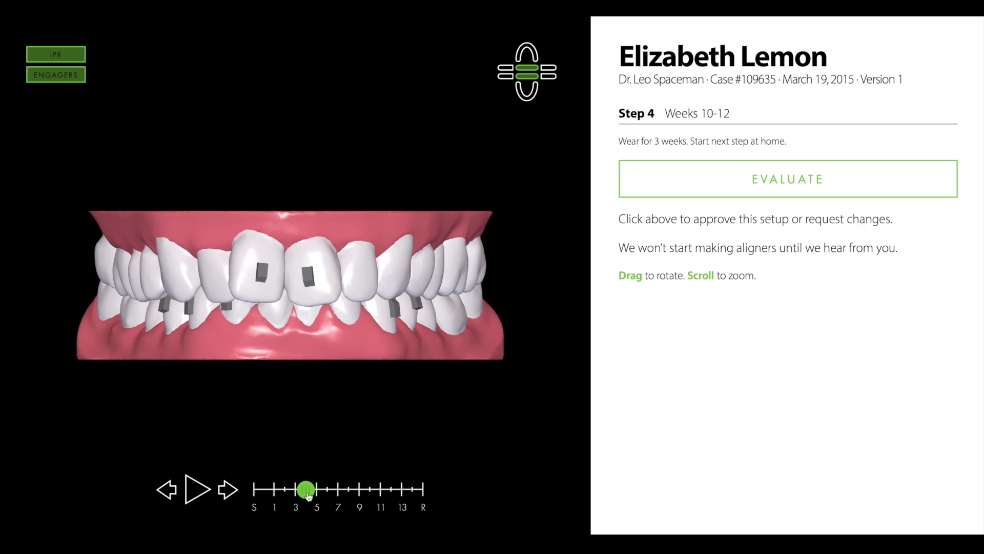
left_click(317, 493)
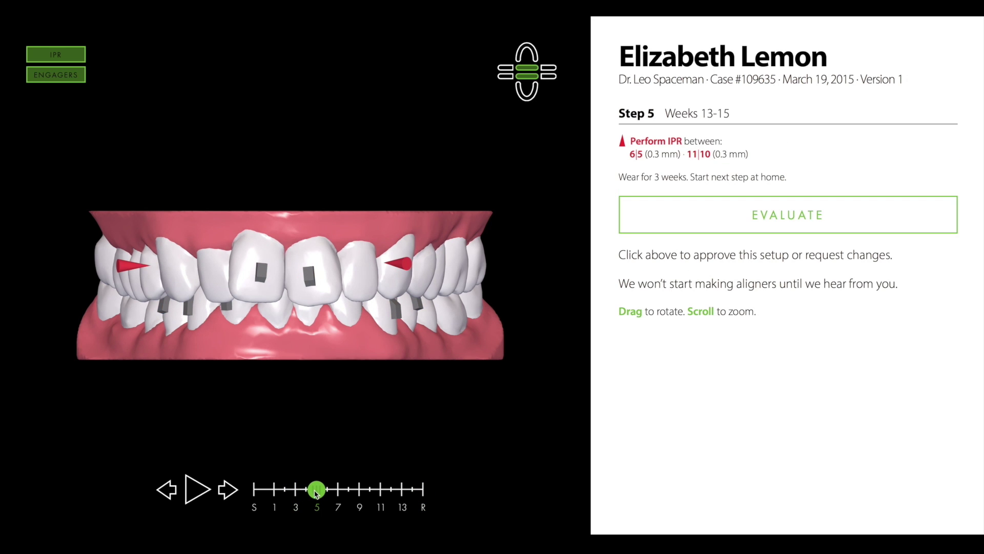
left_click(538, 52)
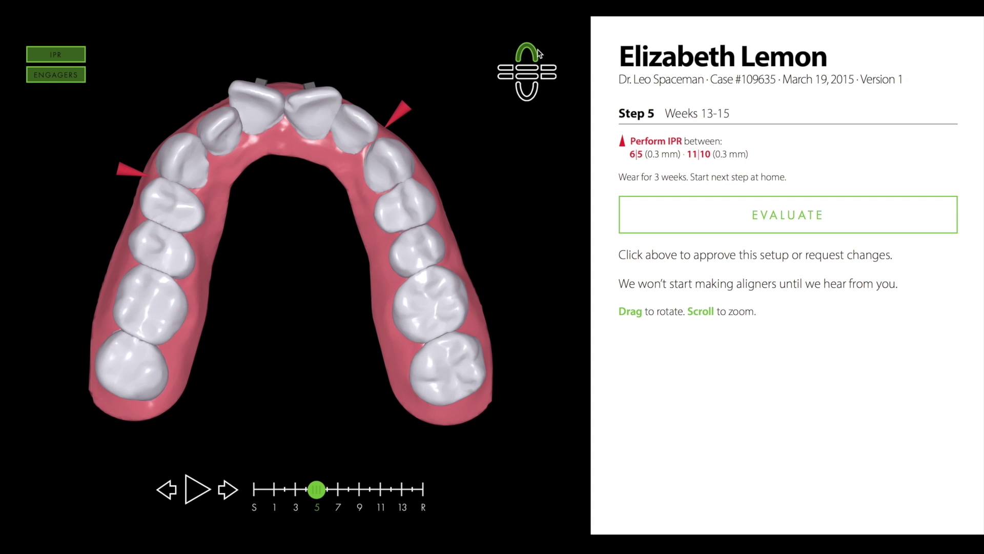
left_click(531, 72)
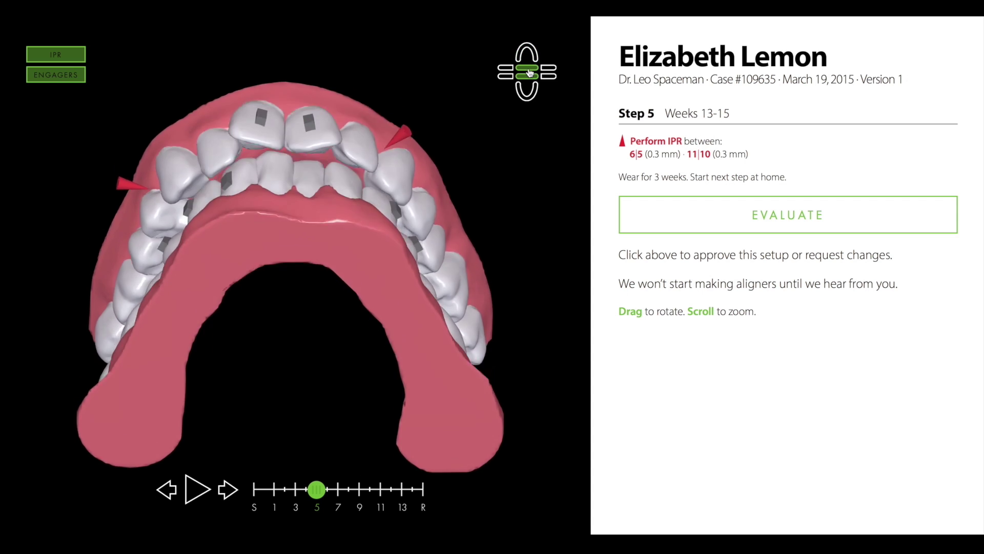
Step: Advance to step 7 and inspect the upper arch from above before returning to the front view
left_click_drag(313, 491, 334, 491)
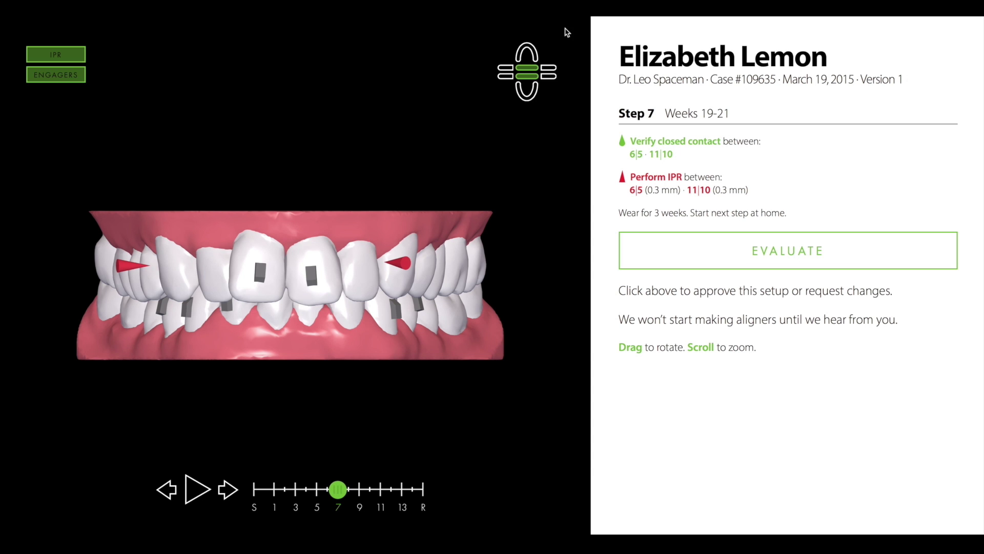
left_click(533, 52)
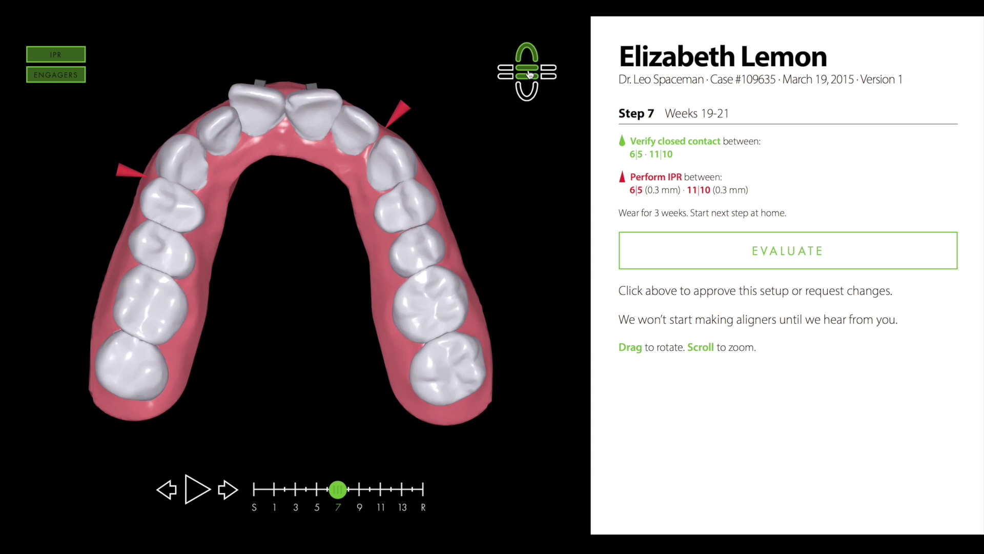
left_click(530, 74)
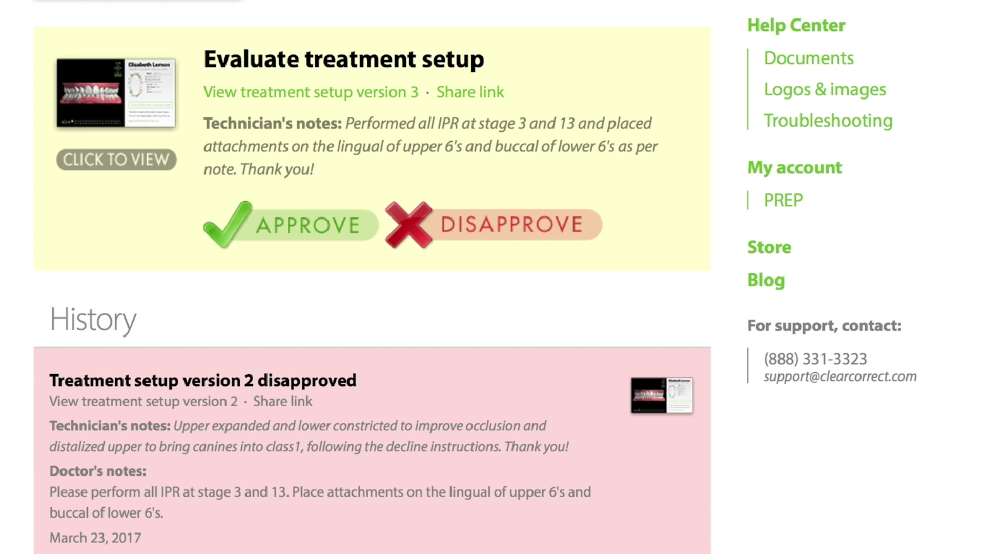
left_click(263, 243)
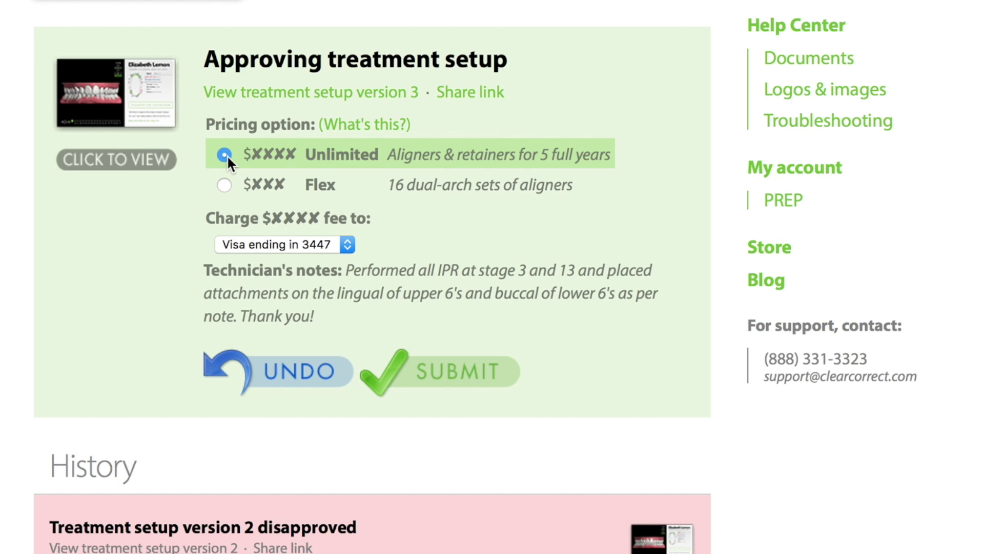
left_click(224, 185)
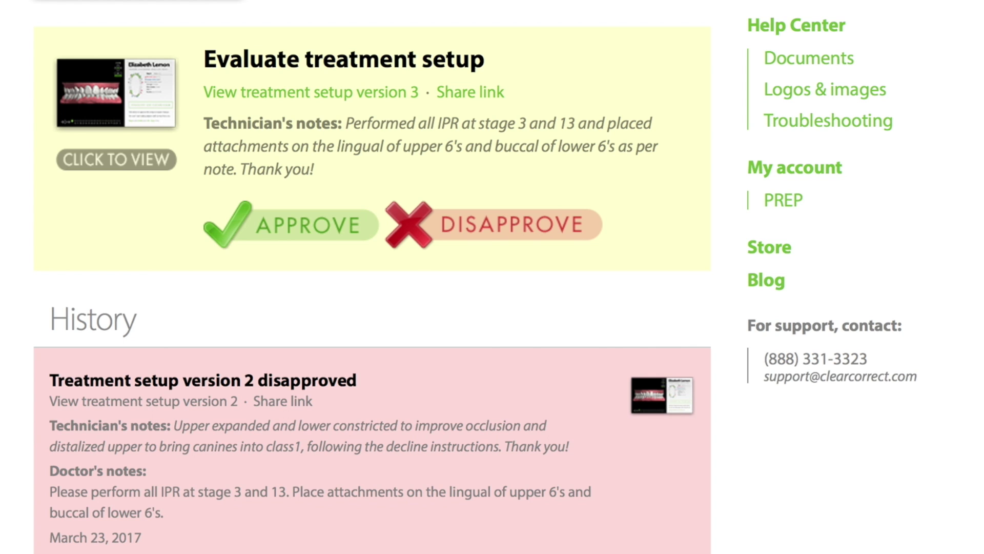
Step: Disapprove version 3 with the note 'Please remove all engagers from the top arch in step three.'
left_click(446, 227)
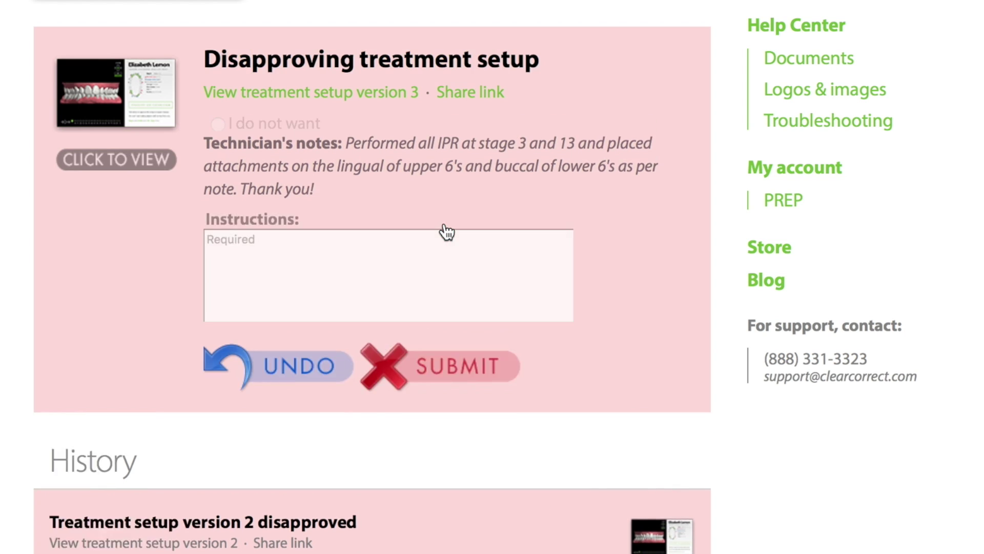
left_click(389, 318)
type("Please remove all engagers from t")
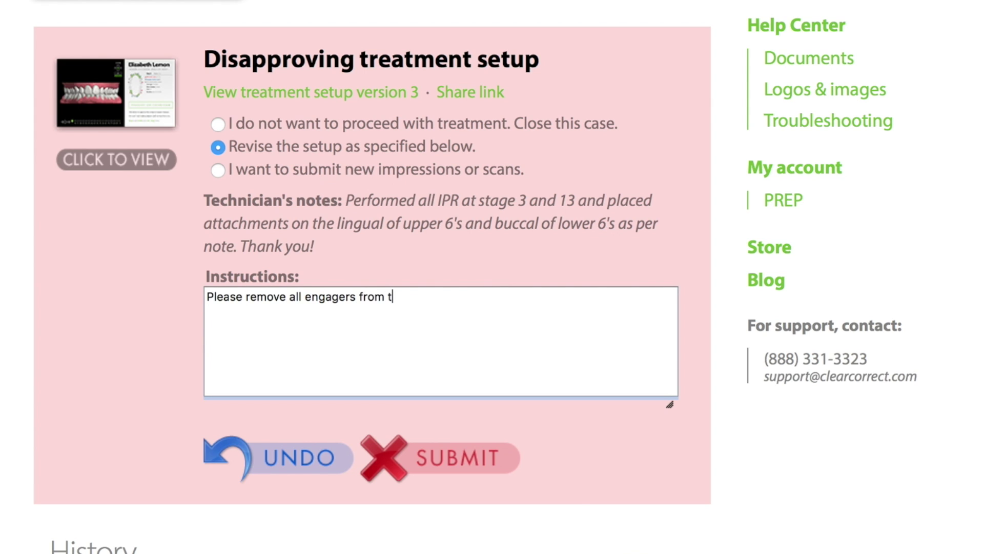
type("he top arch in step three.")
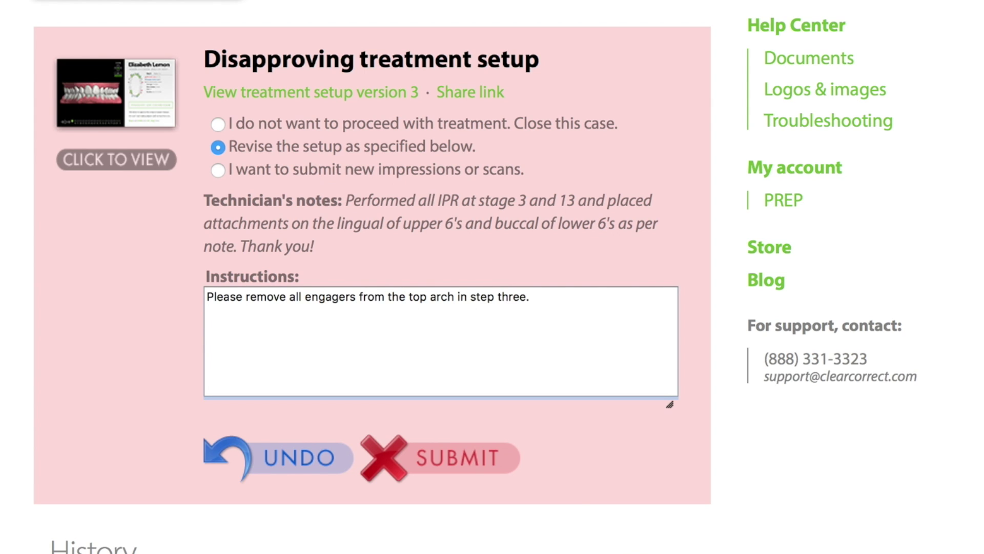